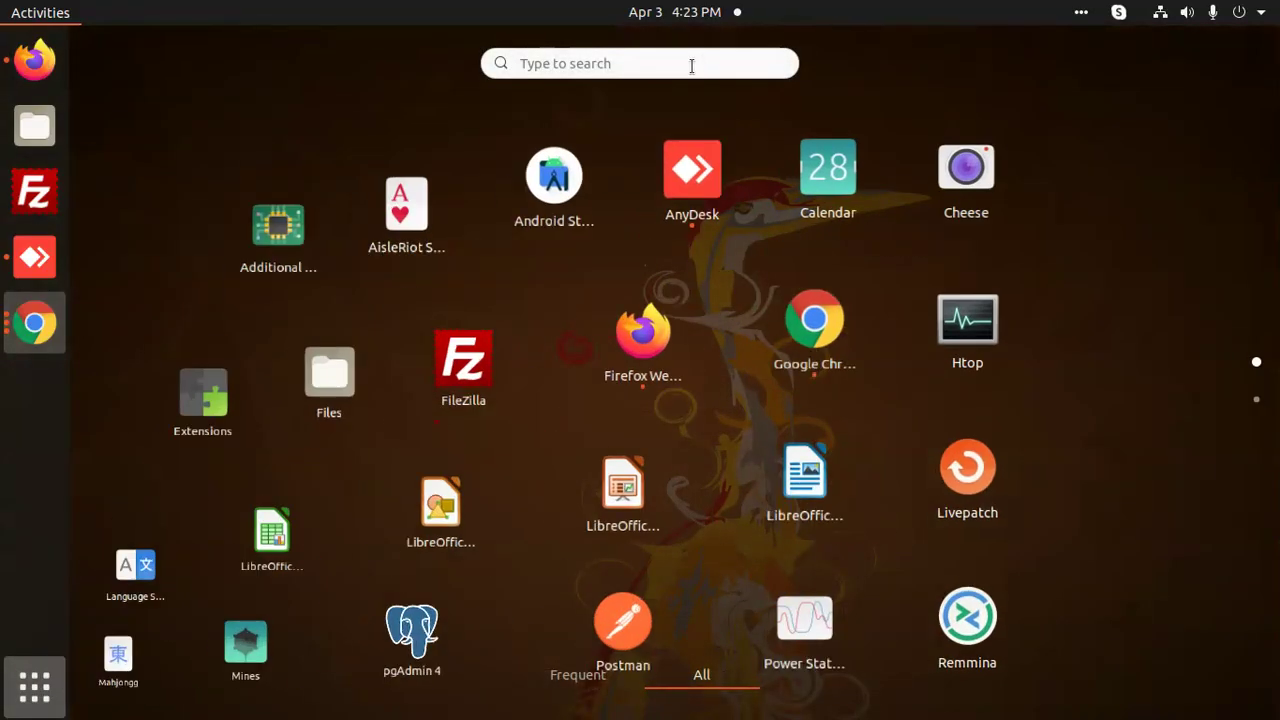
- Find the Terminal through the application search with "ter" and launch it
left_click(682, 64)
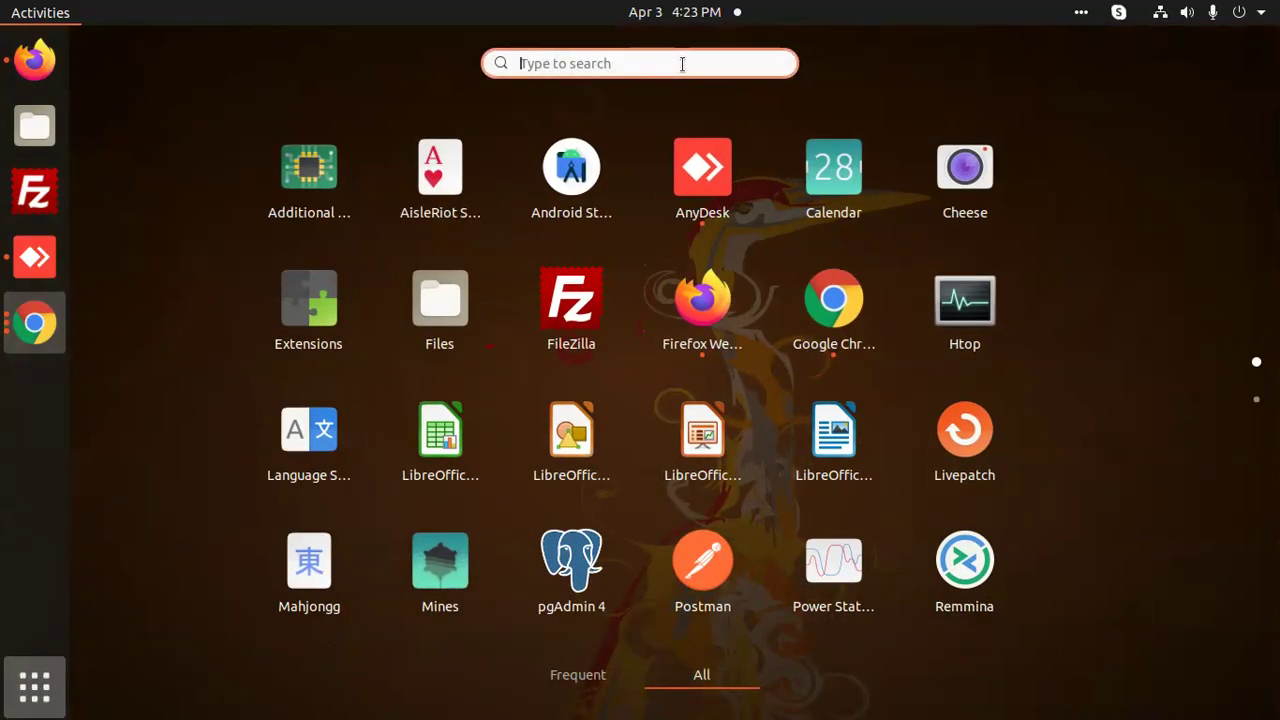
type("ter")
left_click(656, 180)
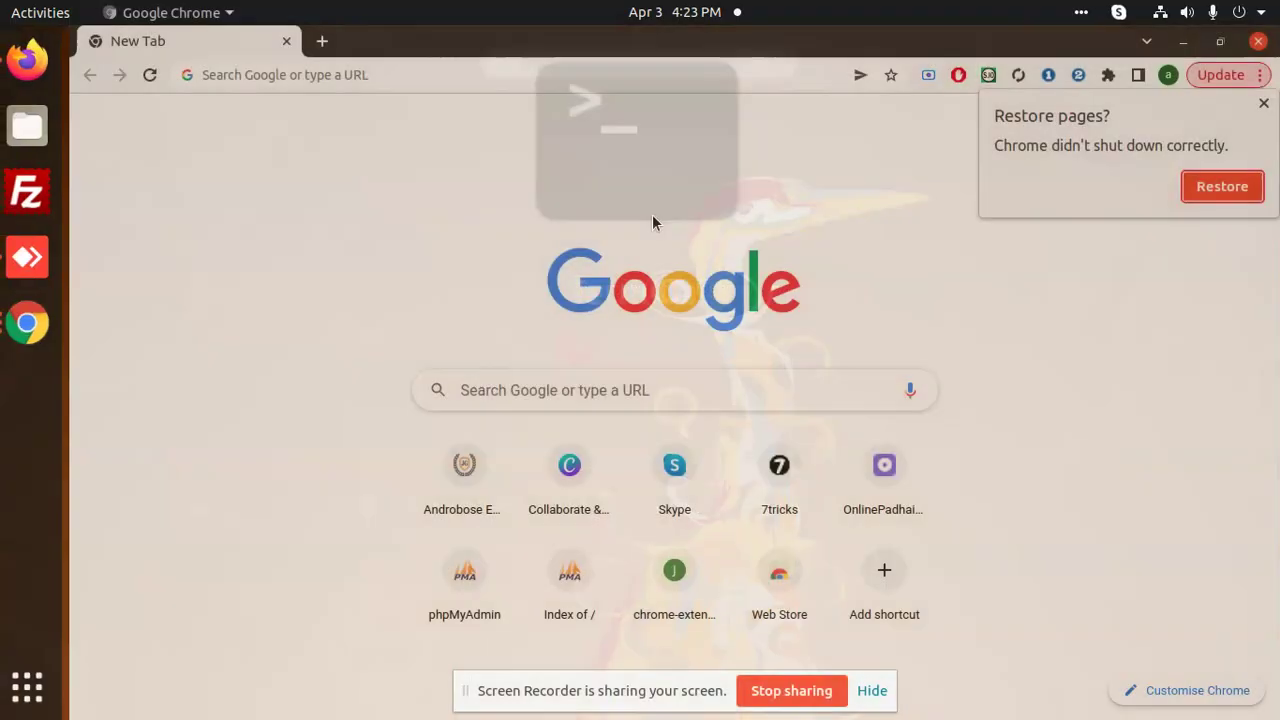
- View the "How to find my IP address on Ubuntu 20.04" Canva design in Firefox, dismiss its download popup, and return to the Terminal
left_click(34, 60)
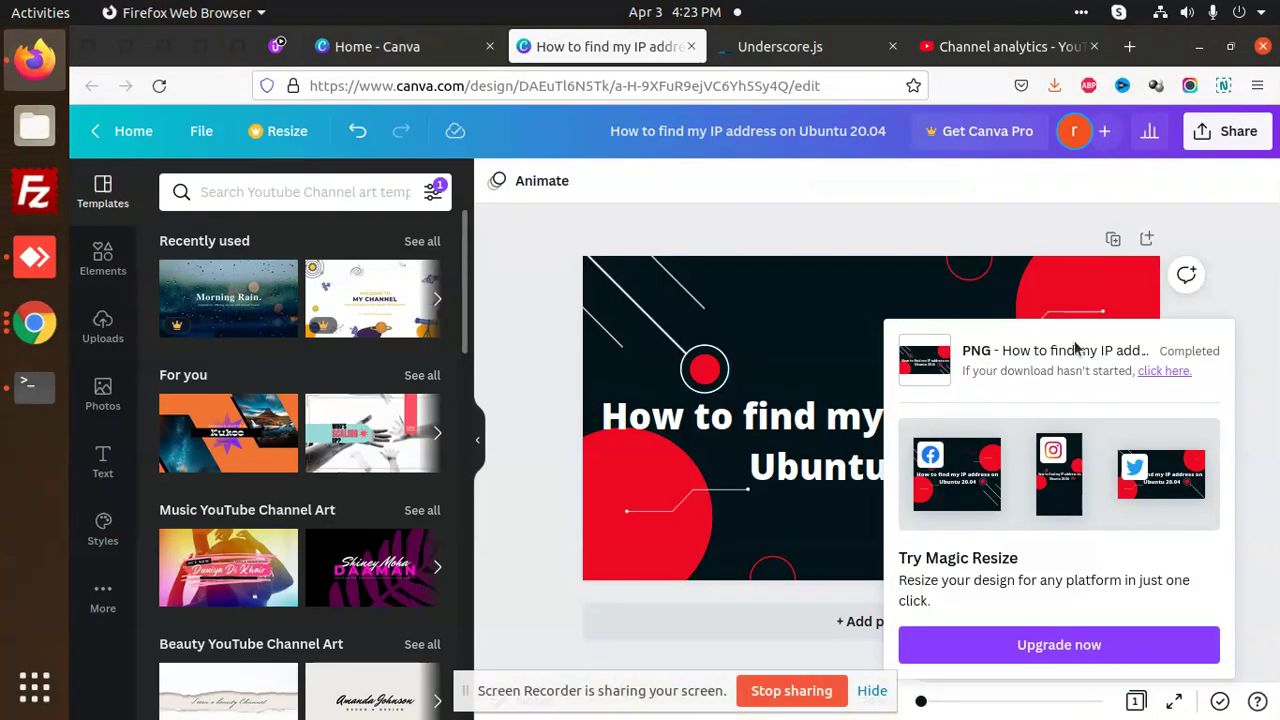
left_click(1125, 452)
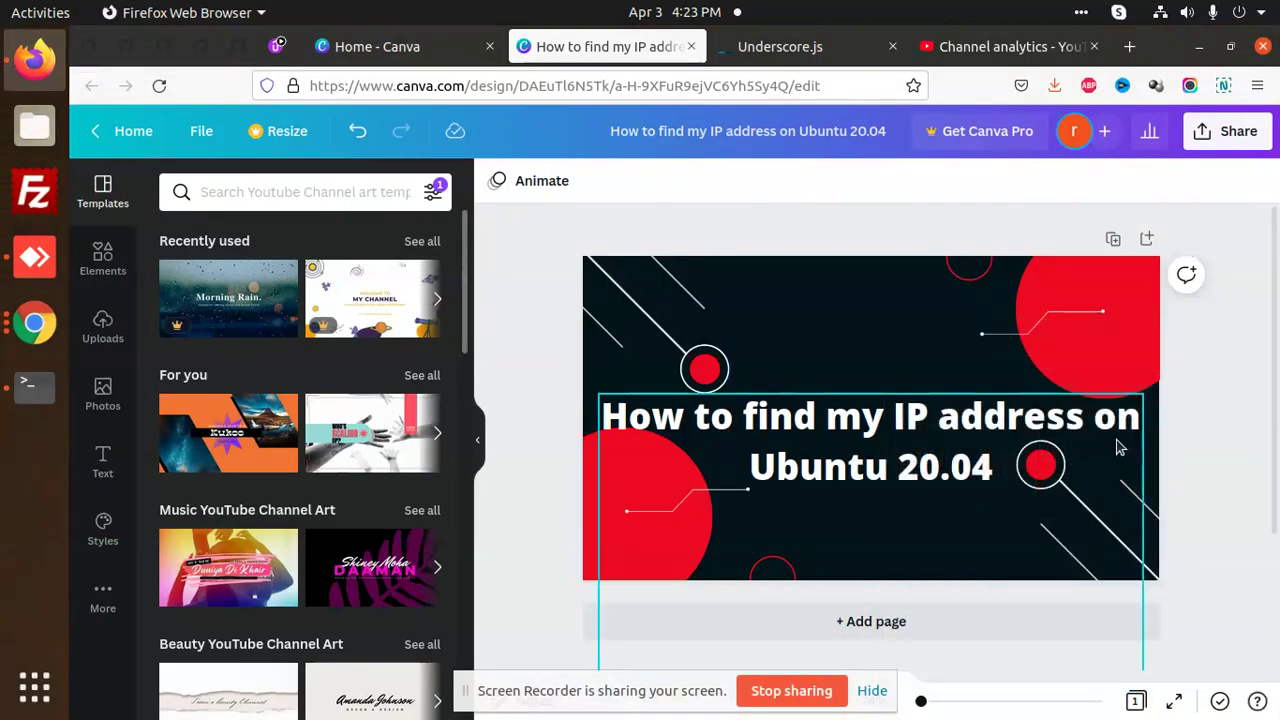
left_click(34, 385)
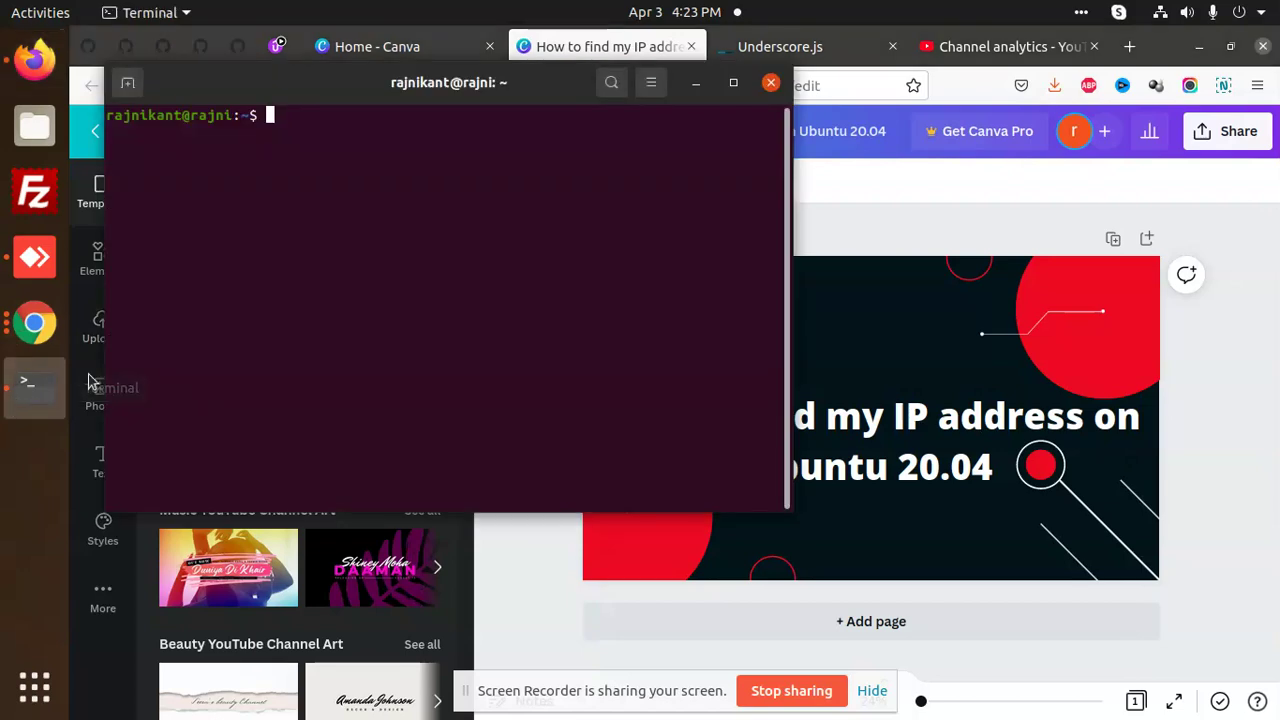
- Maximize the terminal window, run "ip a", and highlight the IPv4 address of the enp2s0 interface
left_click(733, 82)
type("ip a")
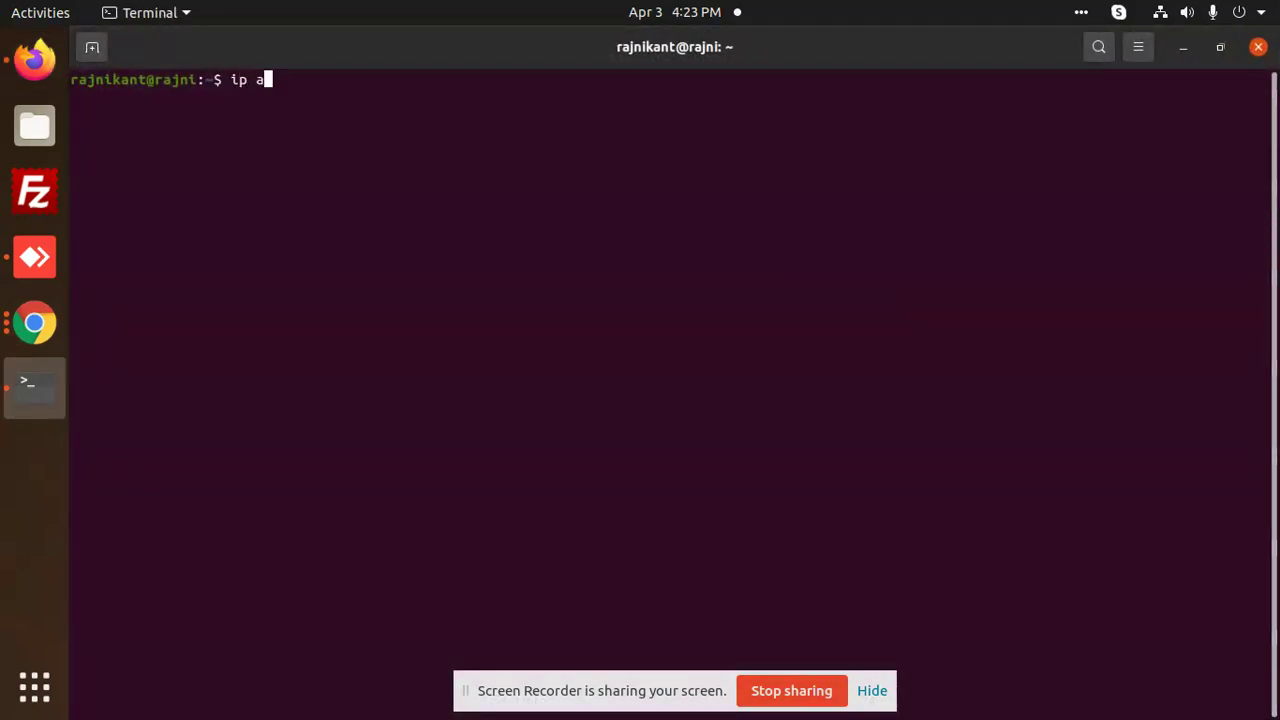
key("Return")
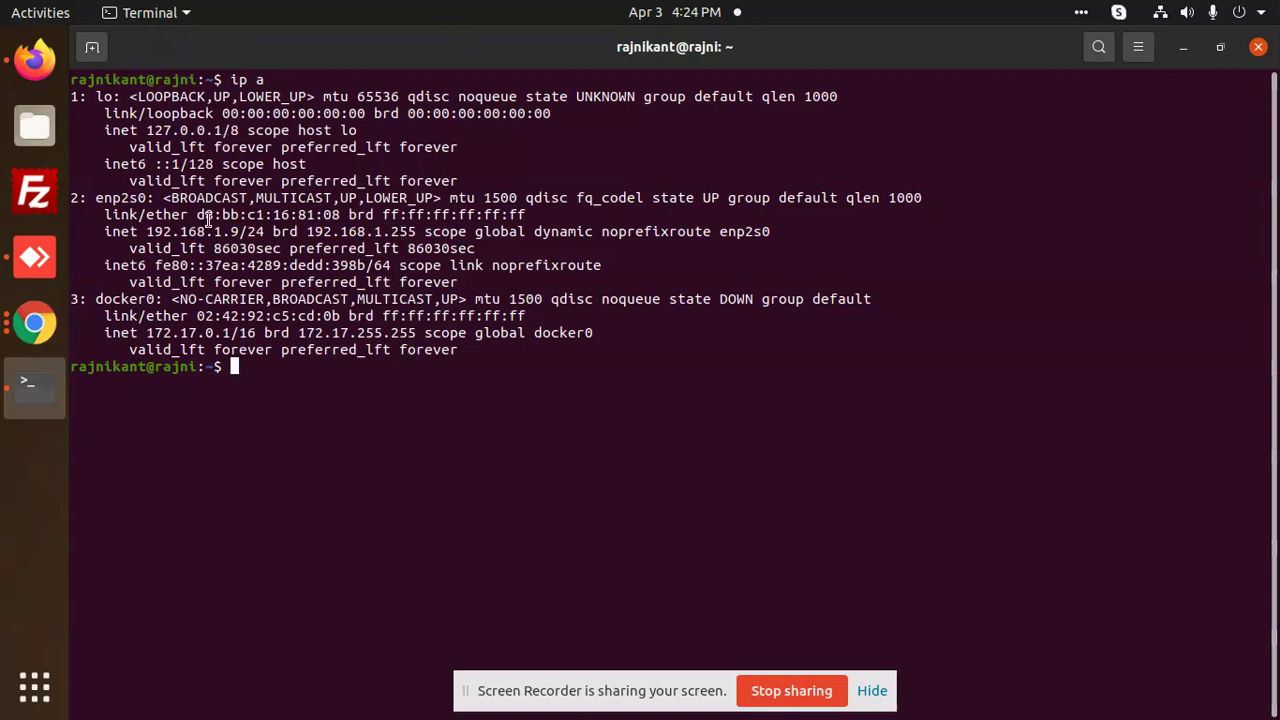
left_click_drag(148, 232, 240, 232)
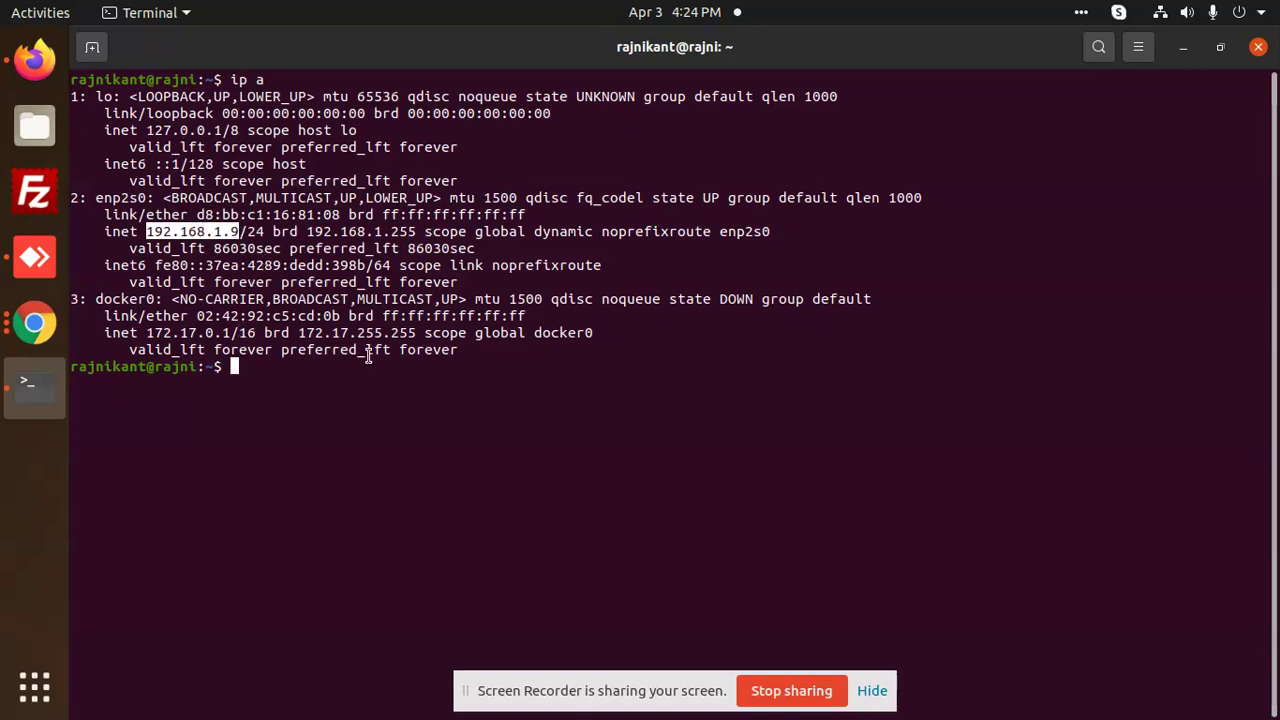
- Run "ifconfig" and highlight the inet address of the enp2s0 interface in its output
type("ifconfig")
key("Return")
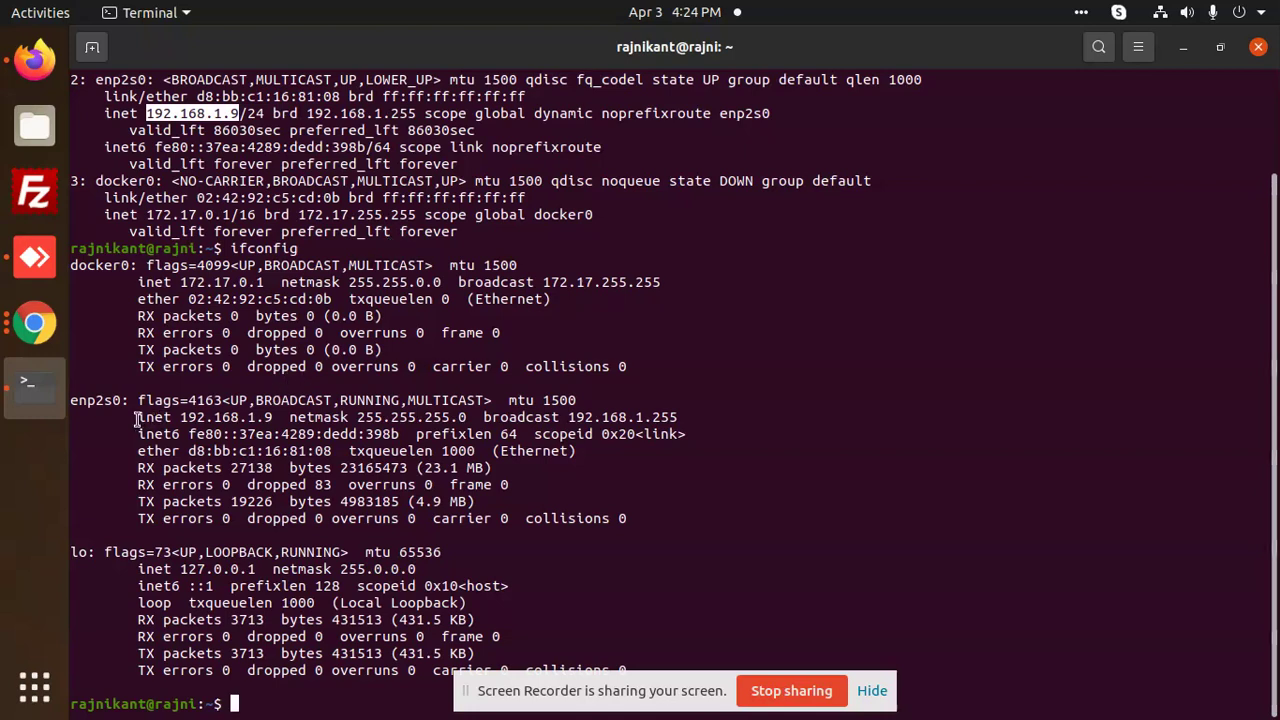
left_click_drag(138, 417, 336, 417)
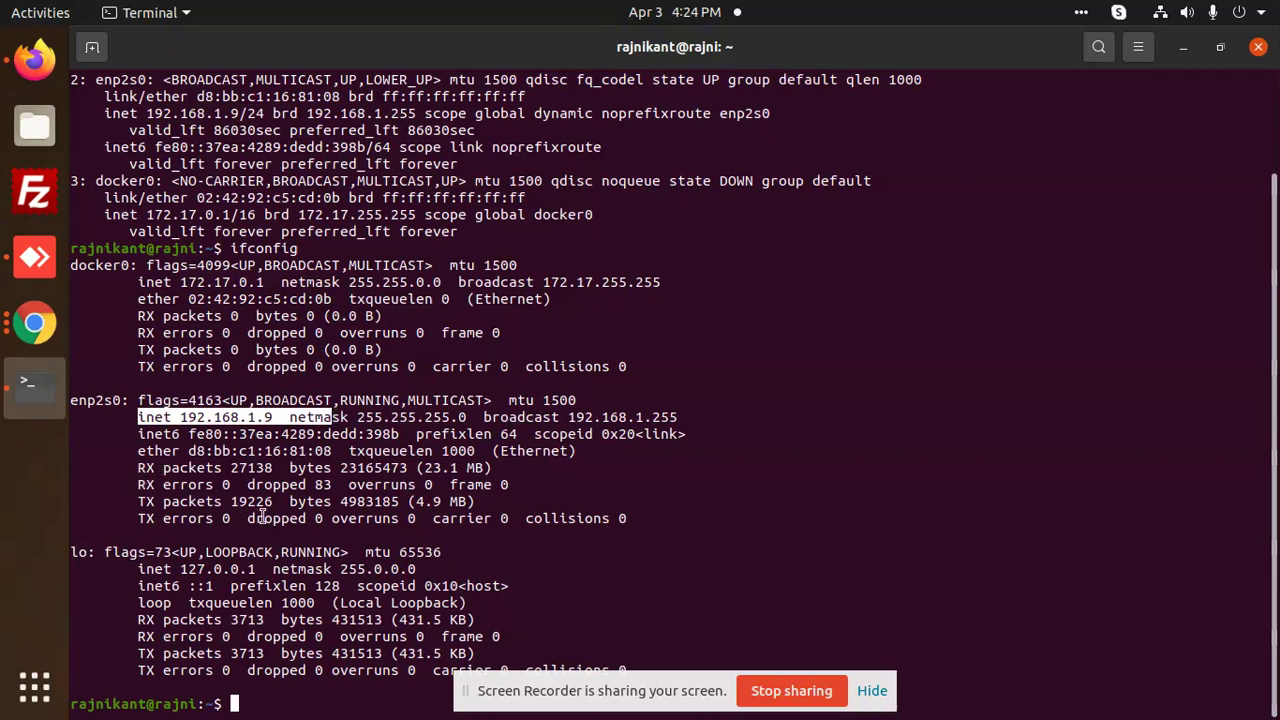
left_click(768, 405)
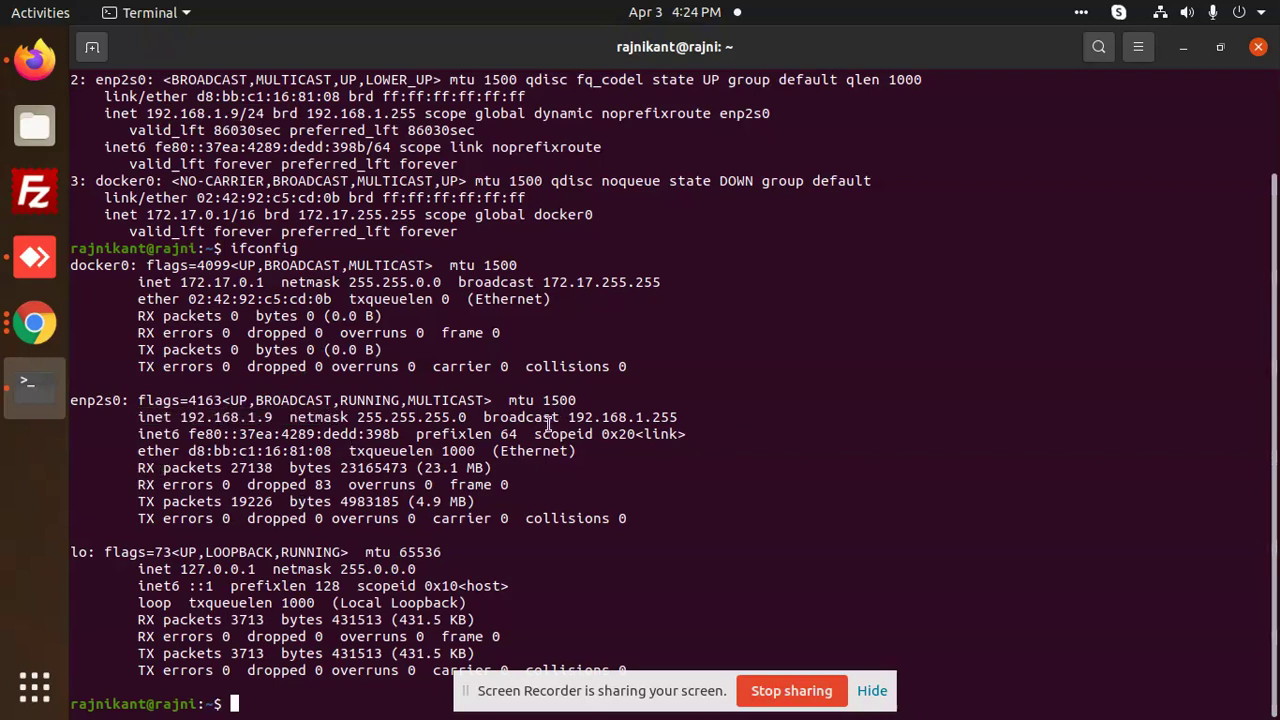
left_click_drag(229, 248, 226, 258)
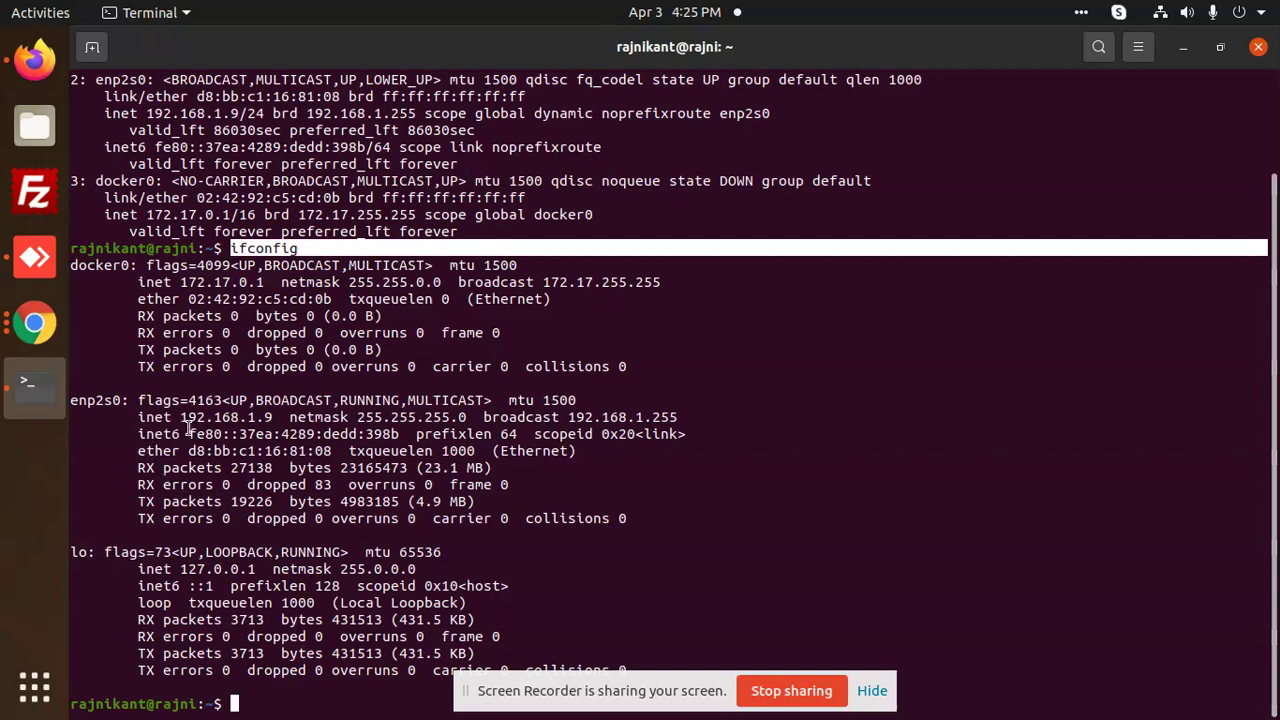
left_click_drag(180, 418, 273, 418)
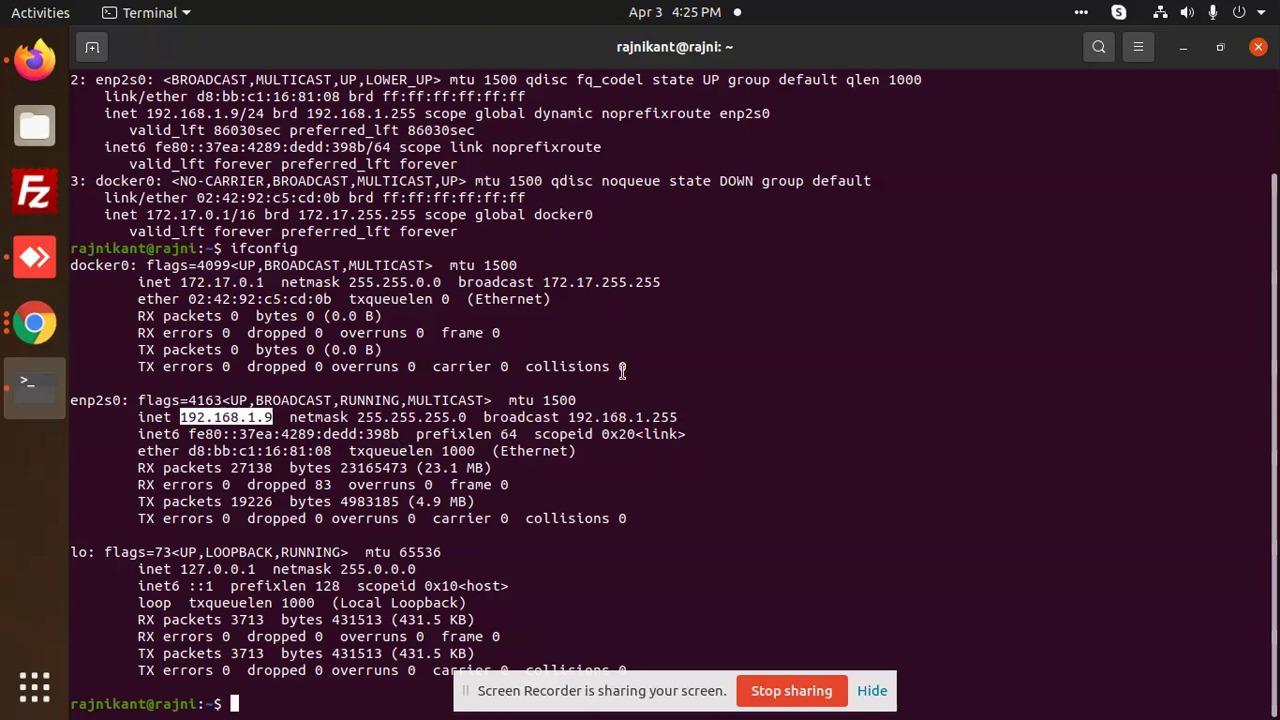
- Open the wired connection's details in the Network section of the system Settings and highlight the IPv4 address
left_click(1160, 12)
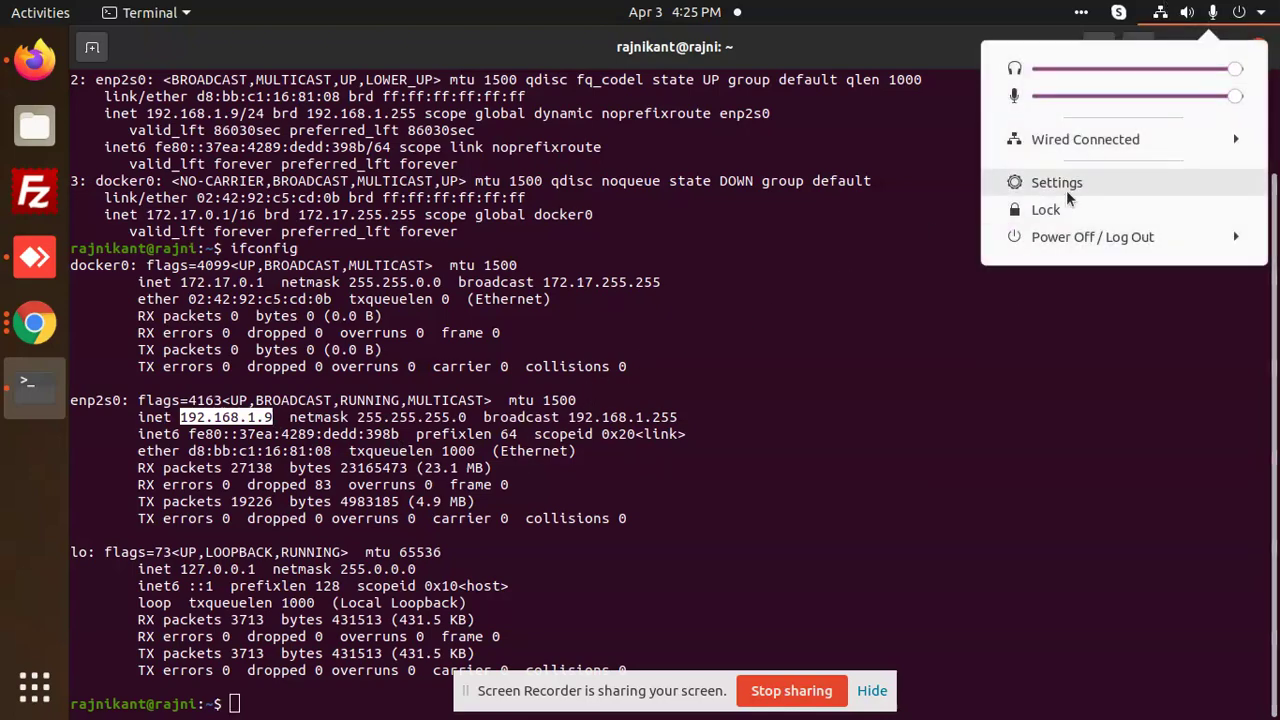
left_click(1068, 178)
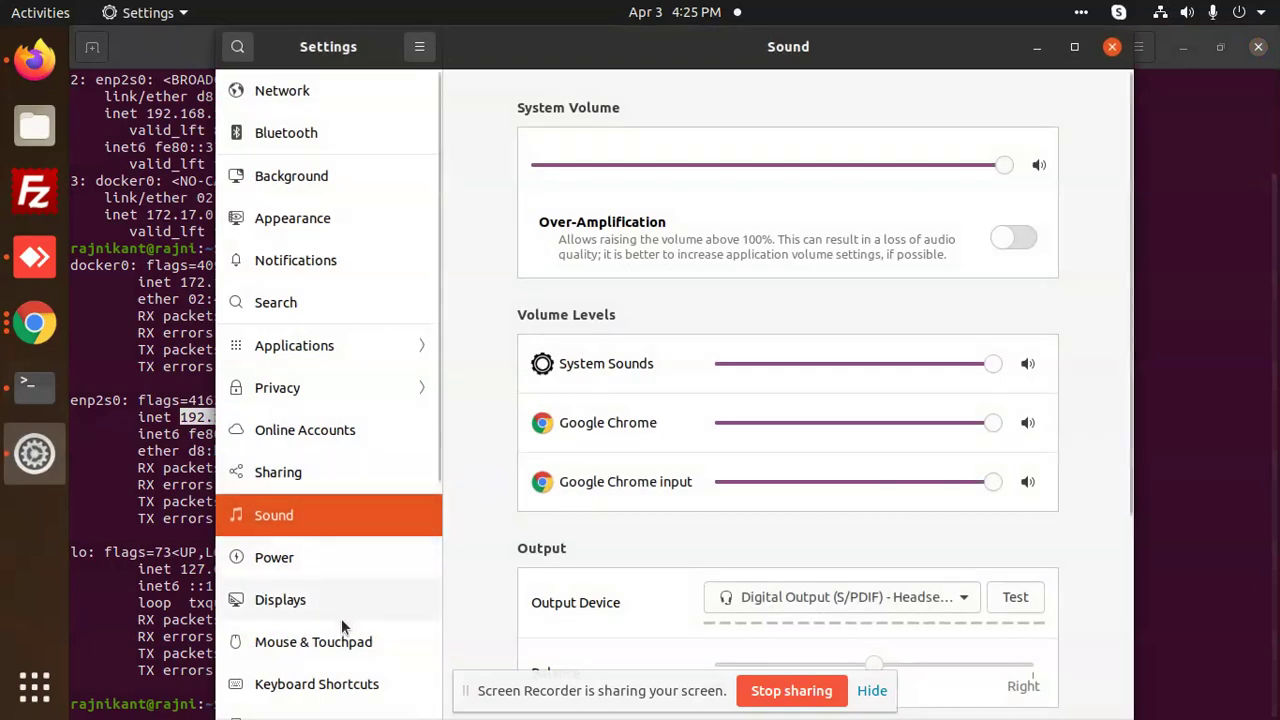
scroll(341, 618, "down", 3)
scroll(341, 620, "down", 3)
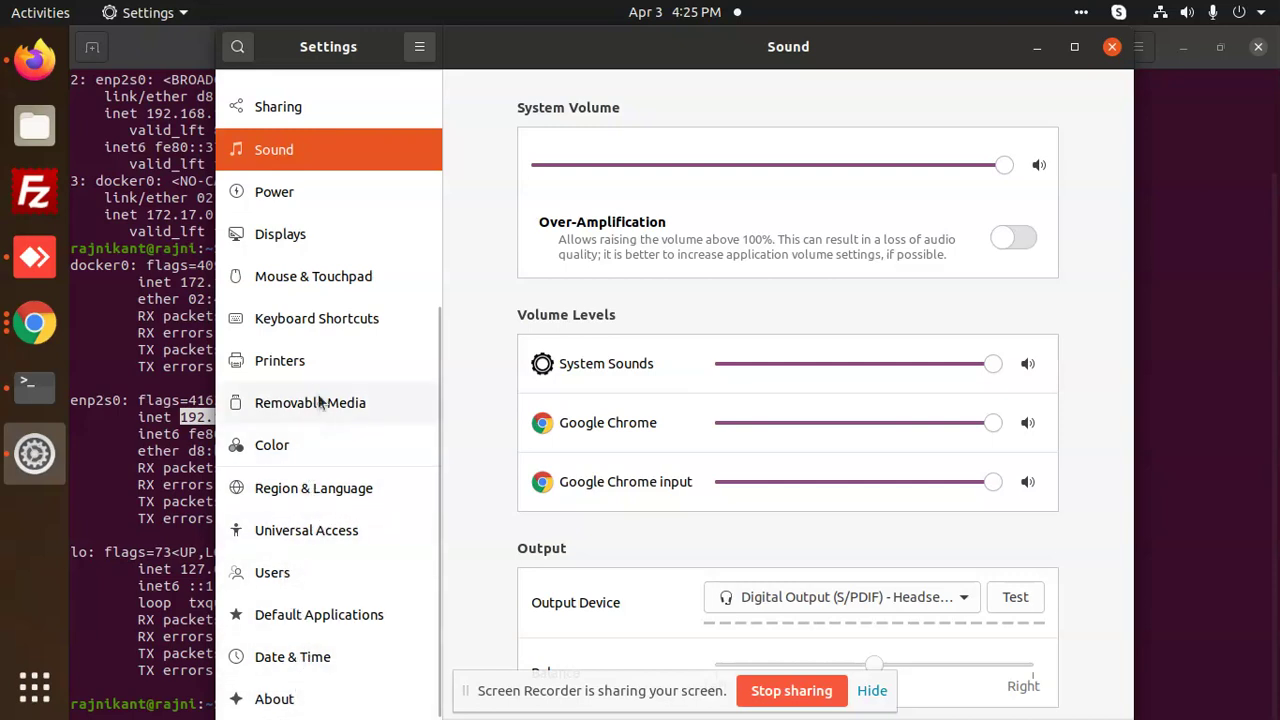
scroll(284, 230, "up", 2)
scroll(286, 250, "up", 4)
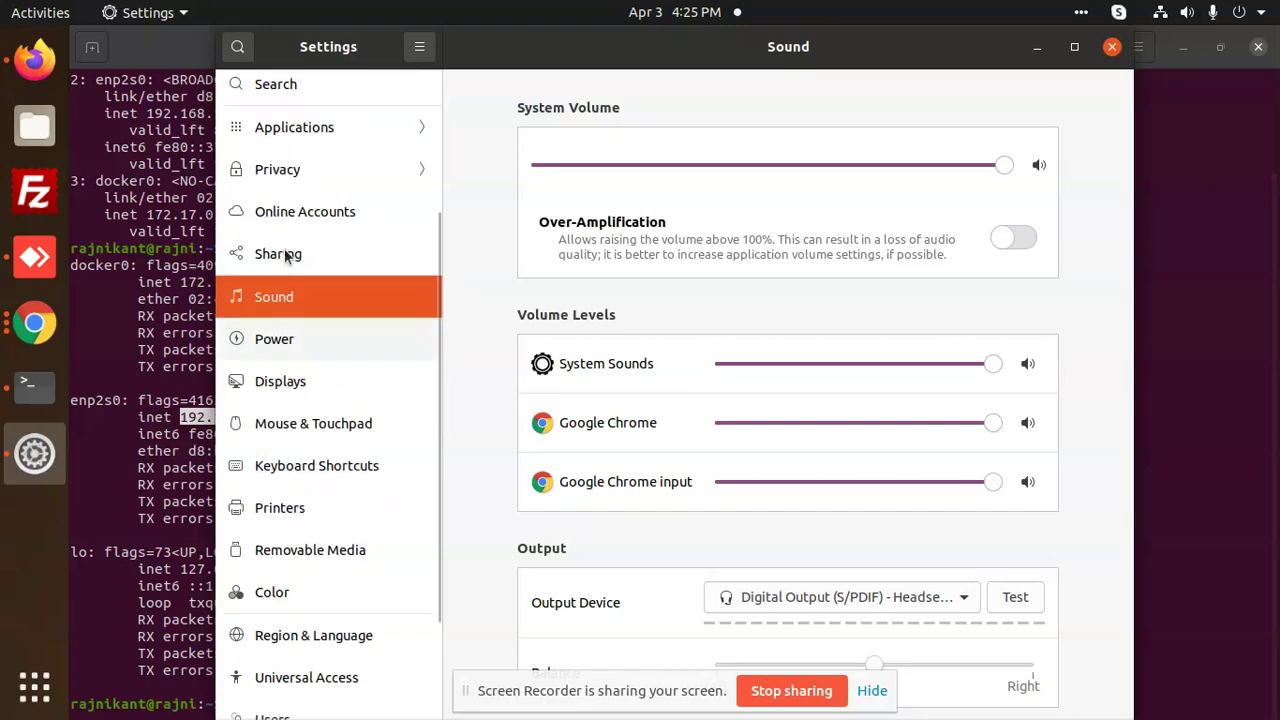
scroll(289, 267, "up", 2)
scroll(291, 275, "up", 2)
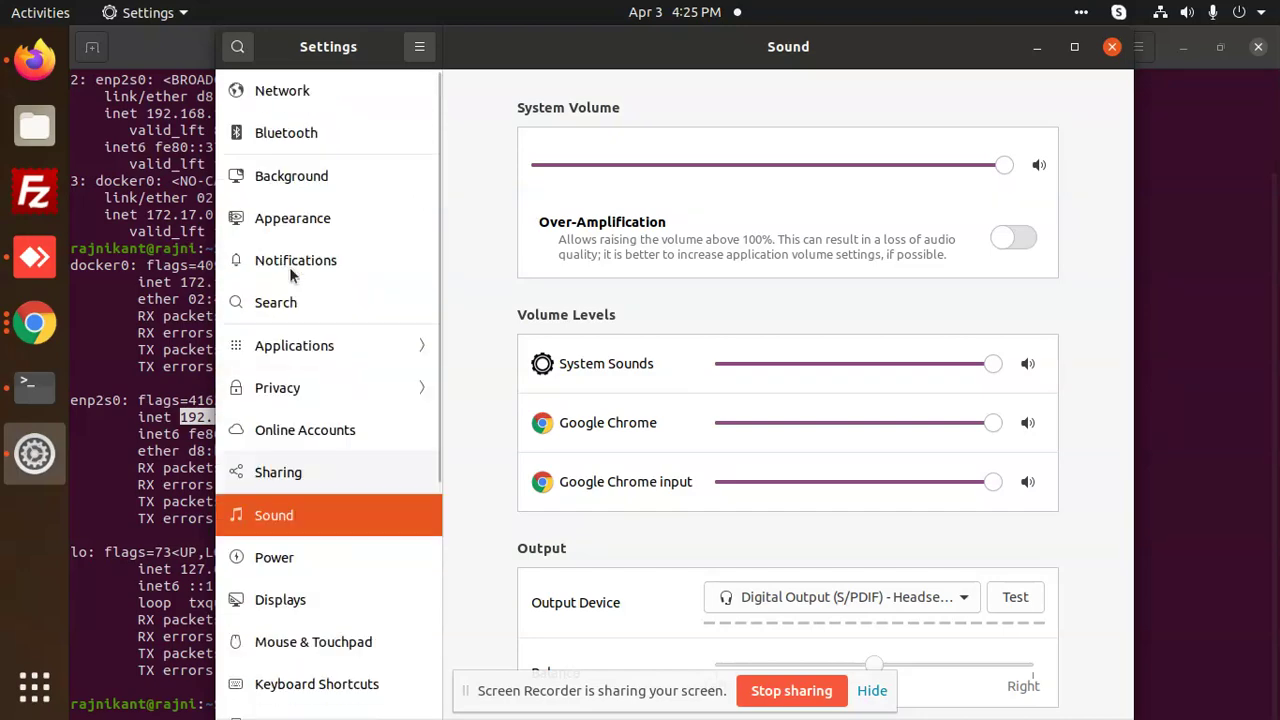
left_click(284, 93)
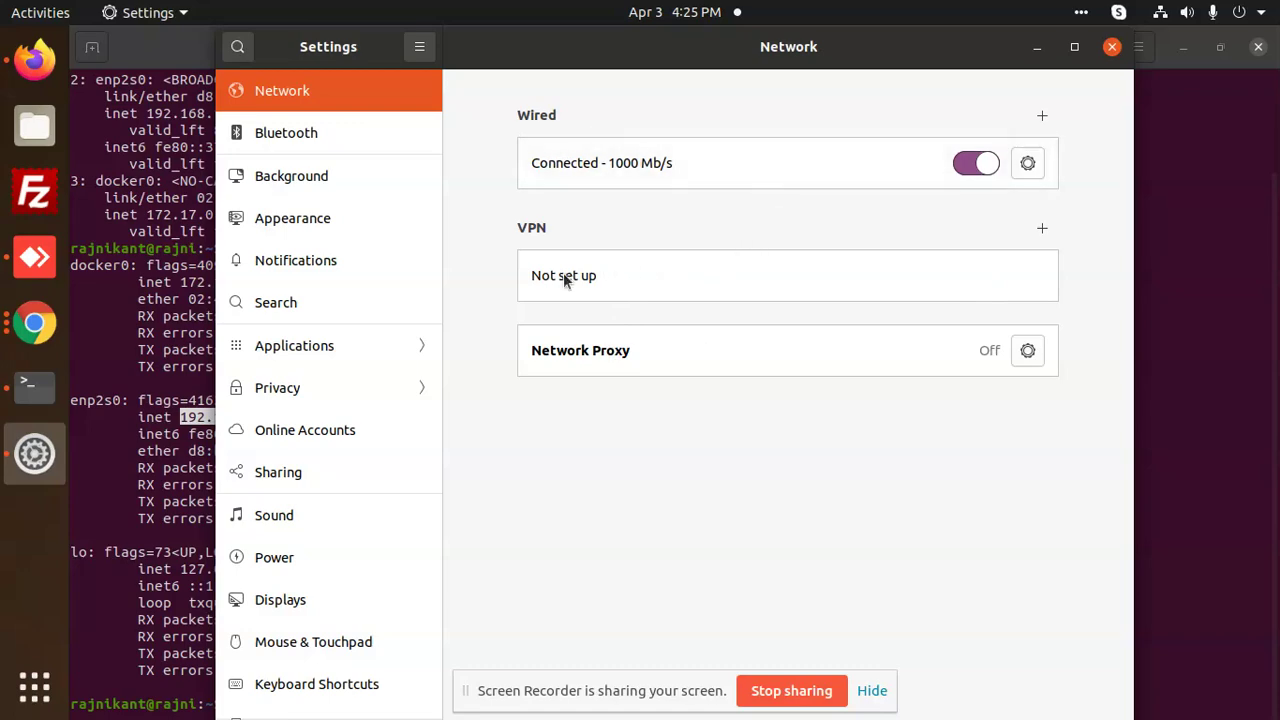
left_click(1027, 163)
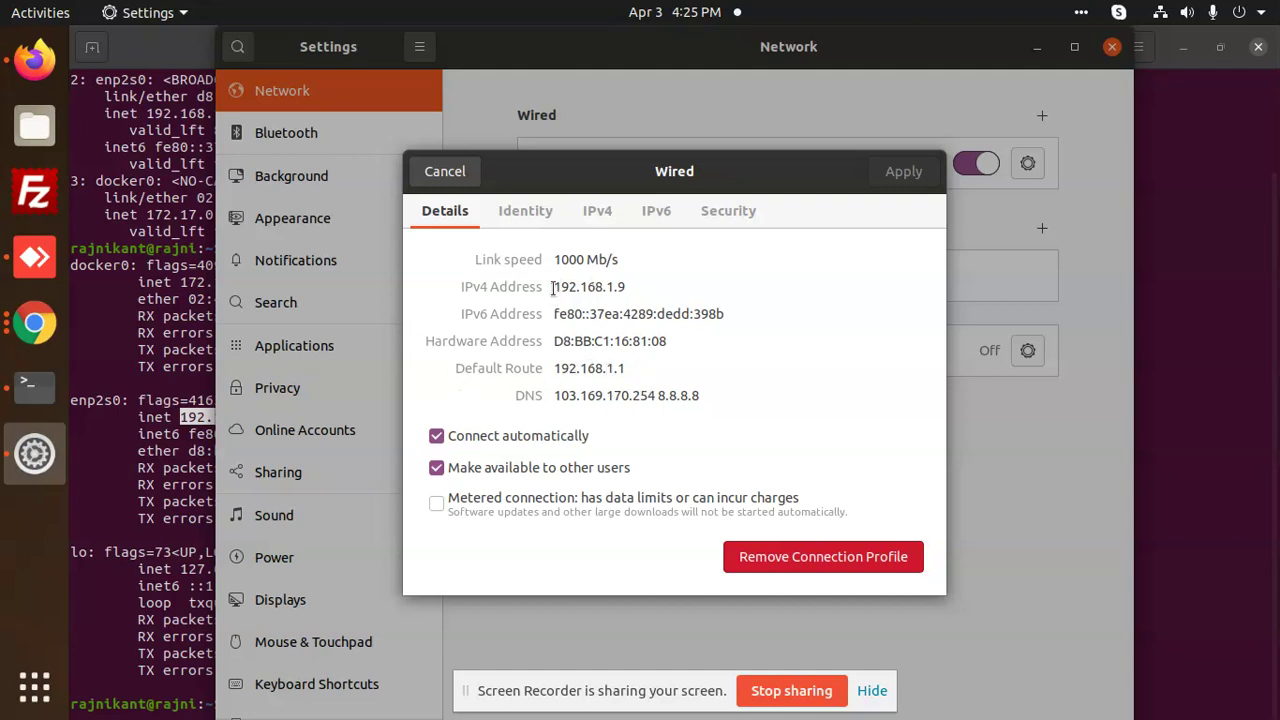
left_click_drag(553, 287, 660, 301)
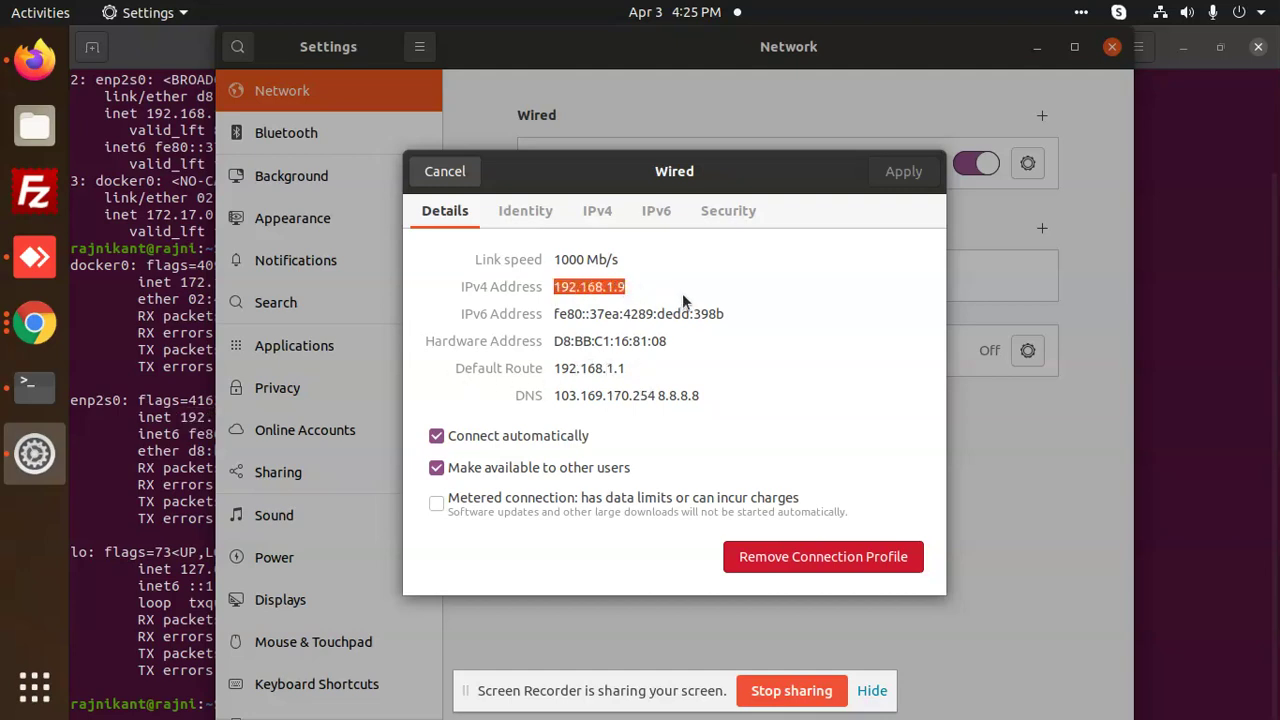
- Switch to Firefox and load "localhost" in a new tab
left_click(36, 86)
left_click(1130, 46)
left_click(744, 97)
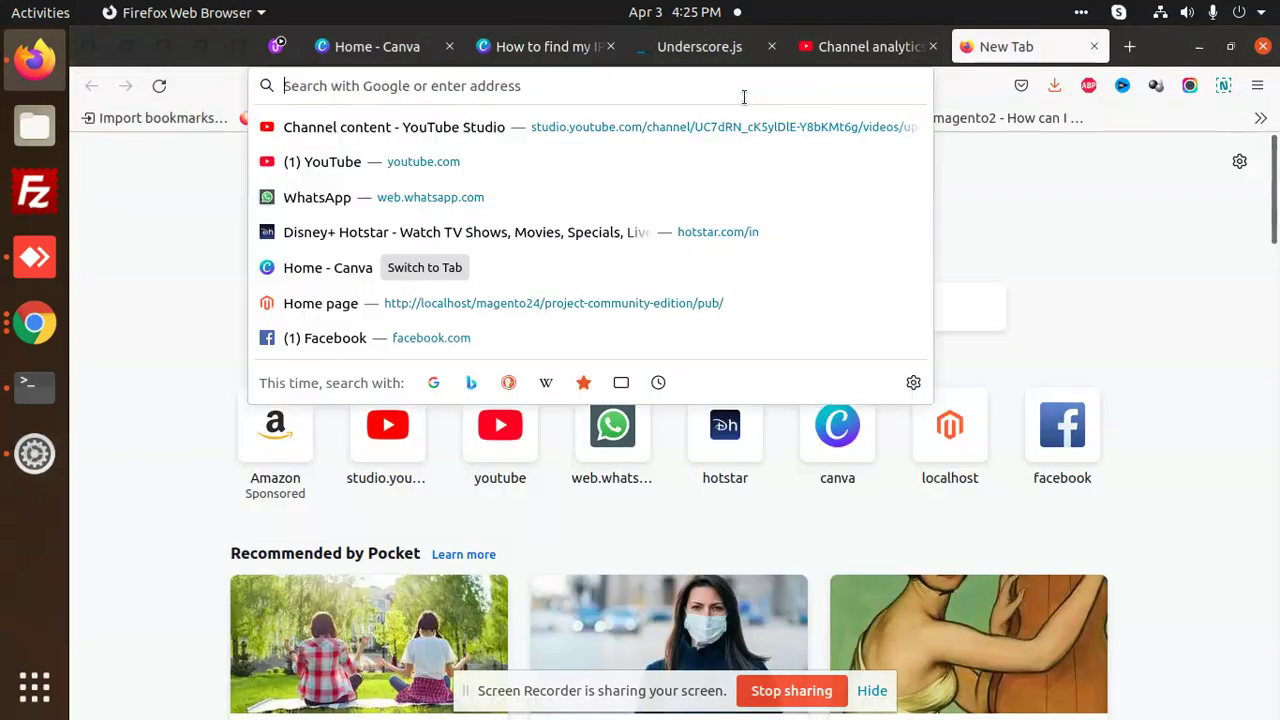
type("localhost")
key("Return")
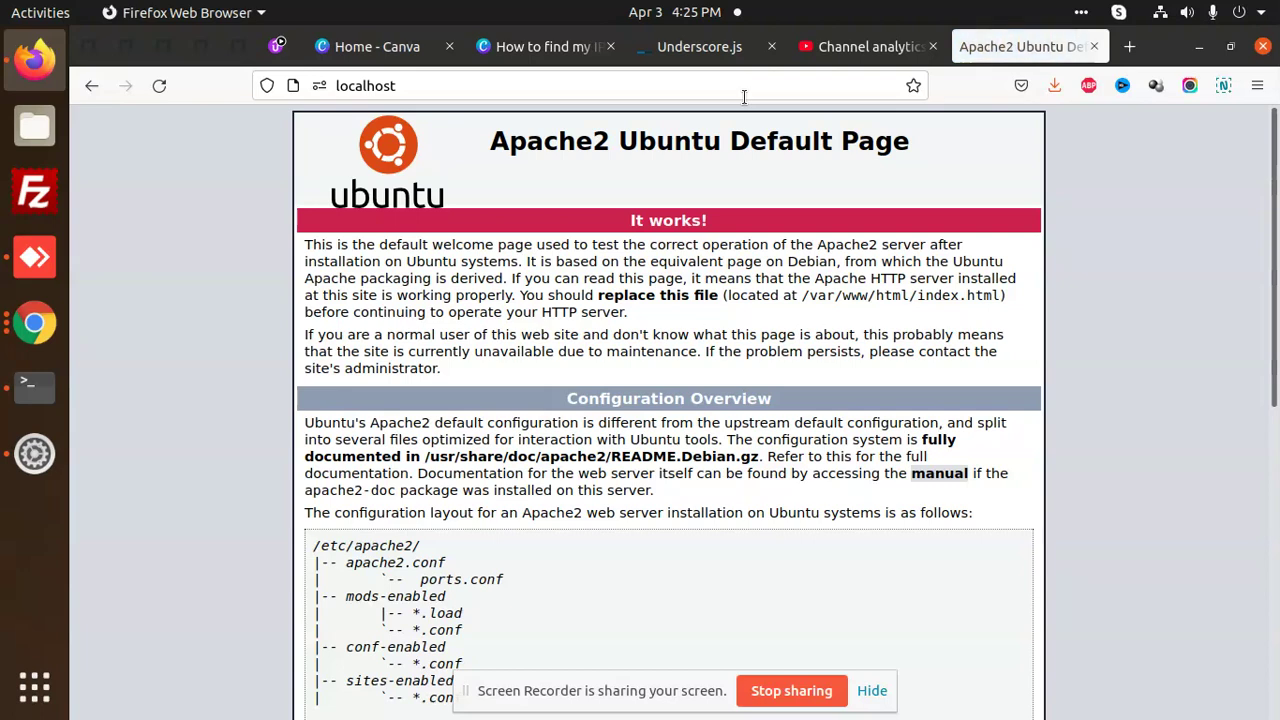
- Load the address 192.168.1.9 in another new browser tab
left_click(1130, 46)
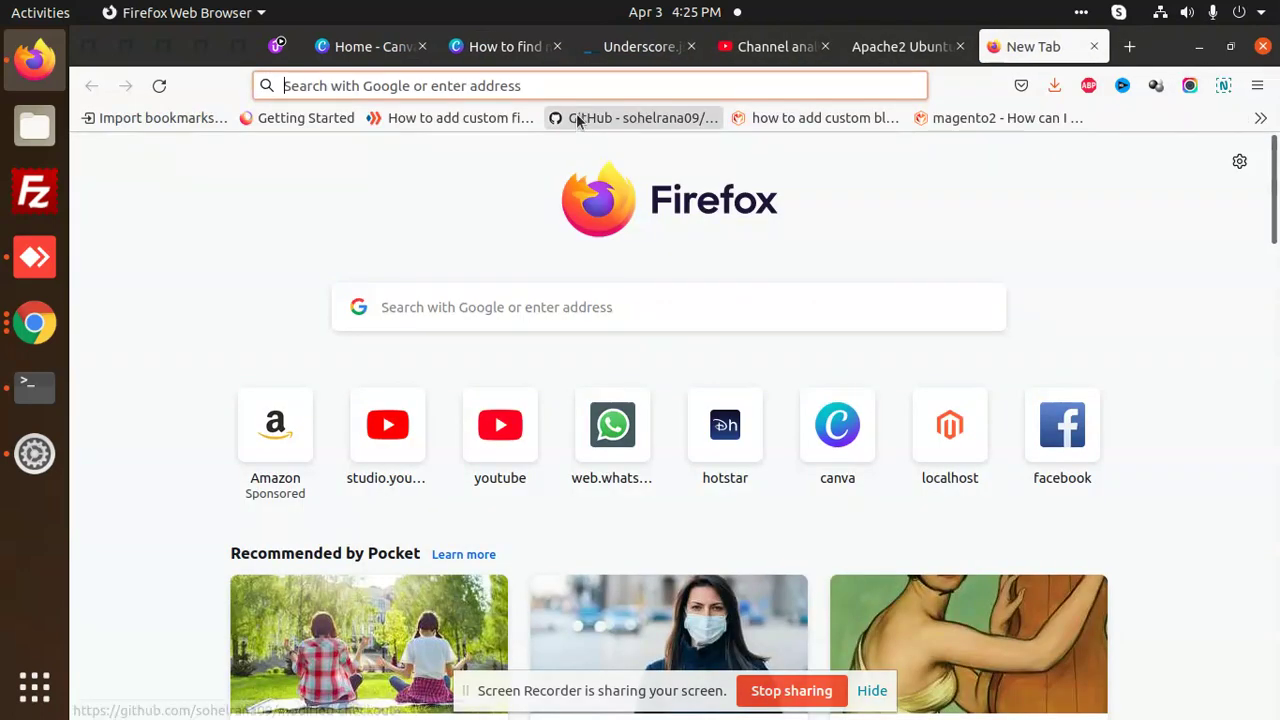
left_click(593, 85)
type("192.168.1.9")
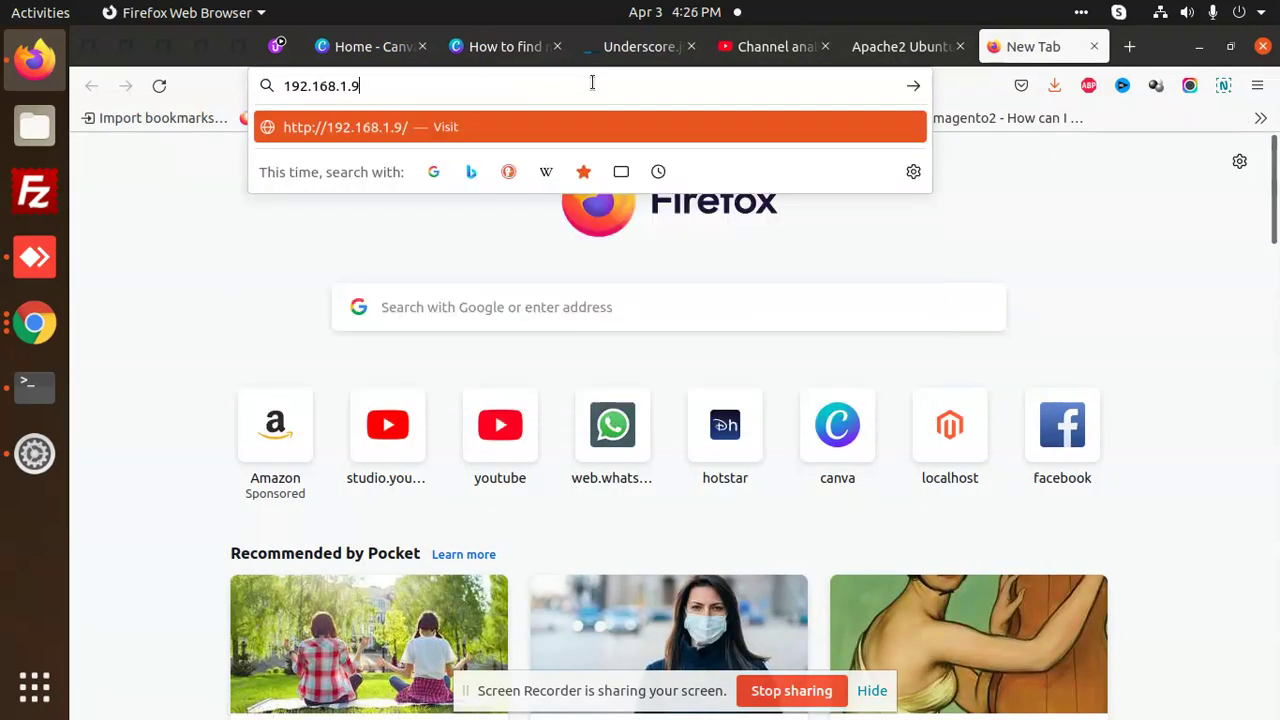
key("Return")
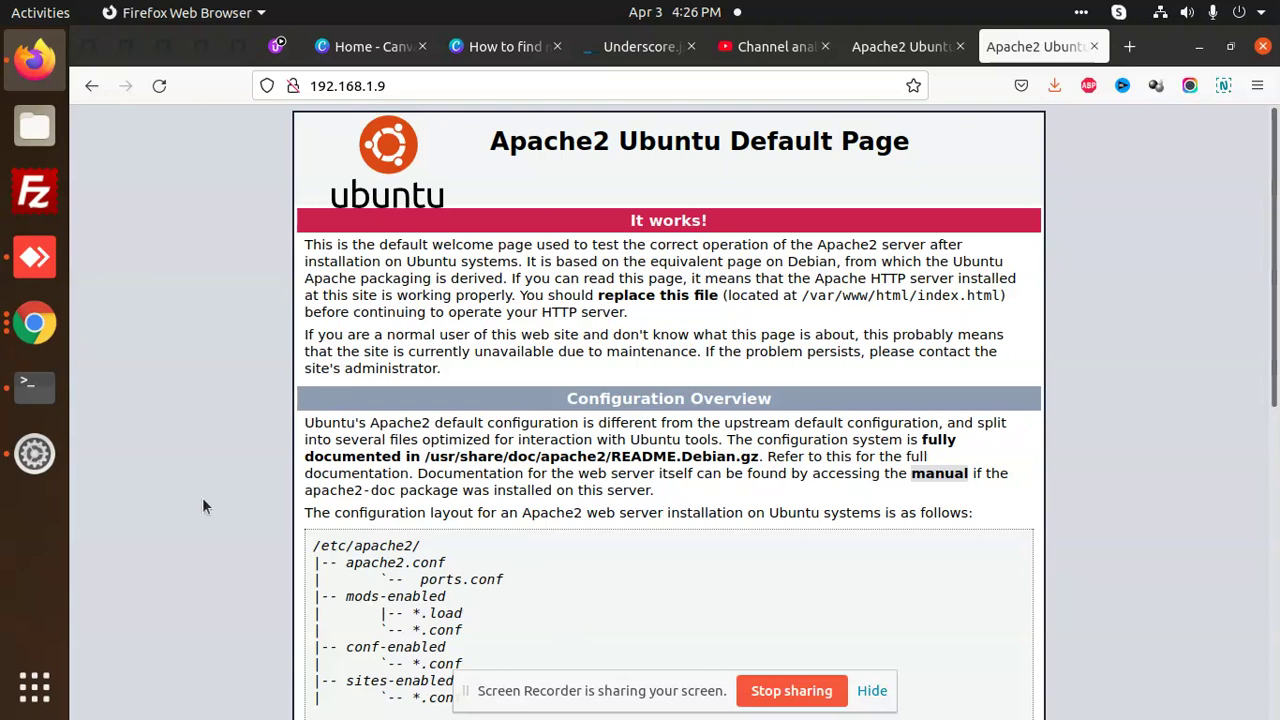
- Glance back at the Terminal output, return to Firefox, and search Google for "my ip" in a new tab
left_click(44, 400)
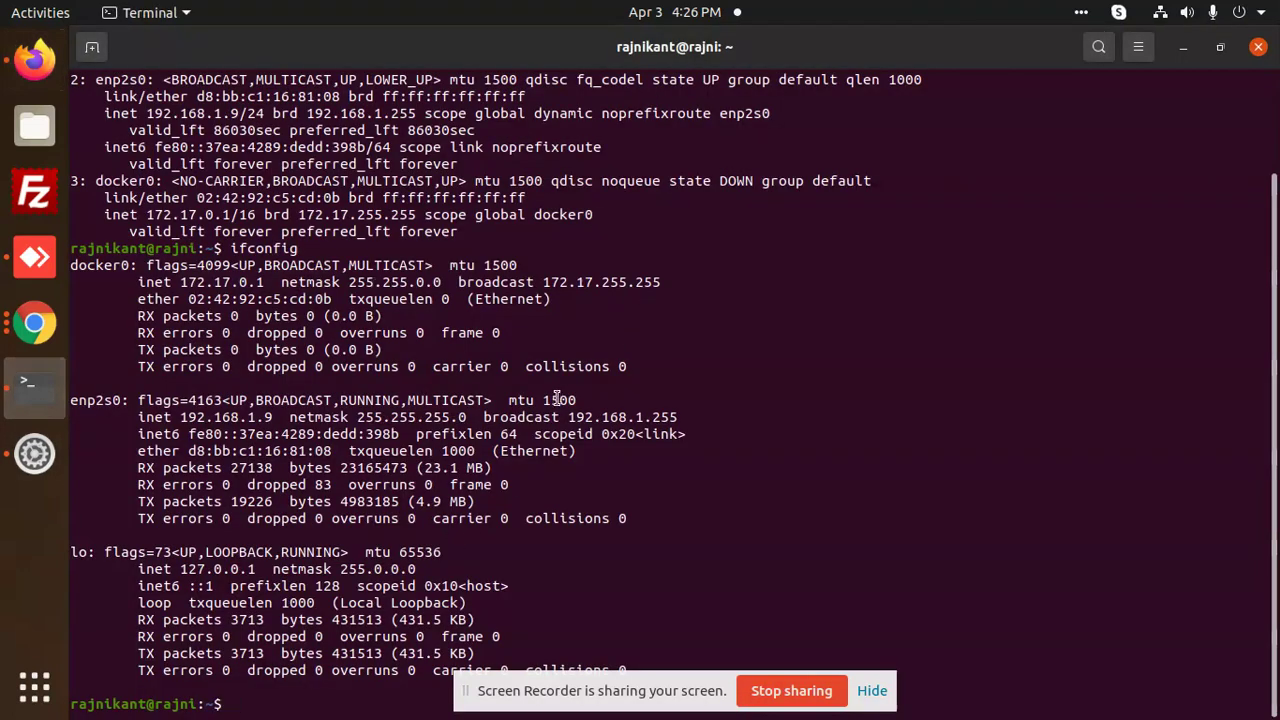
left_click(36, 60)
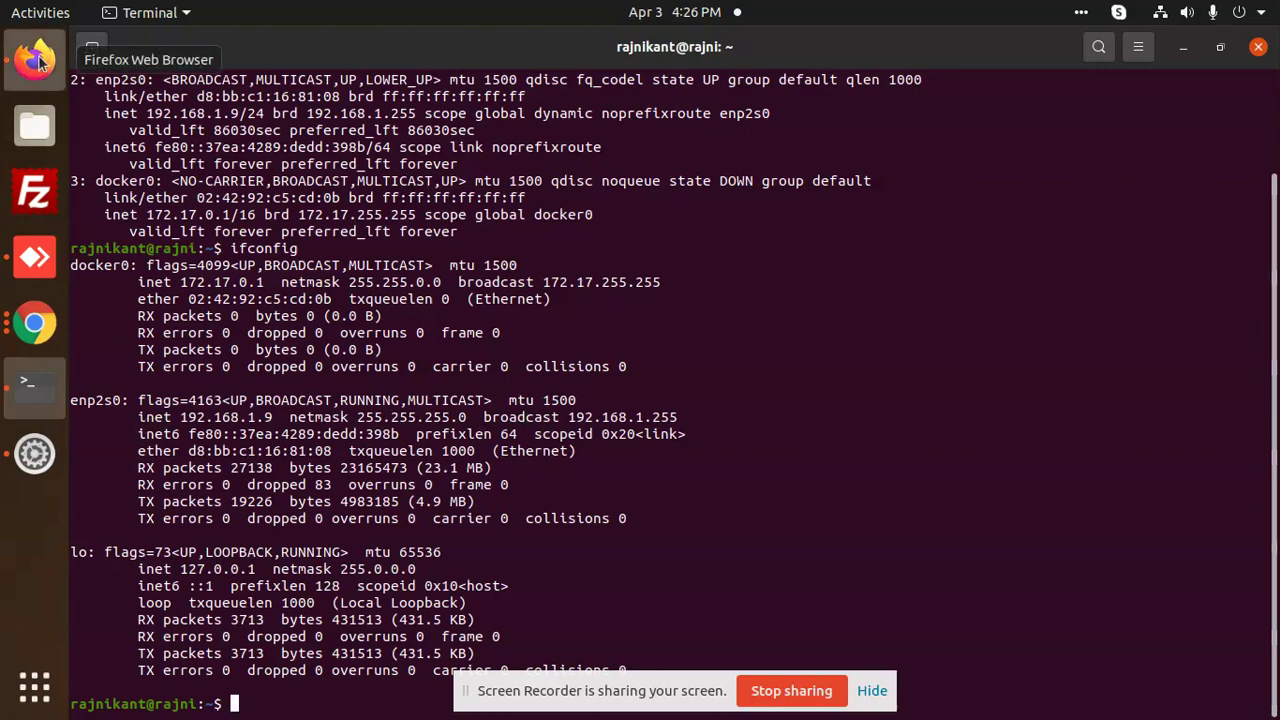
left_click(1128, 47)
left_click(606, 85)
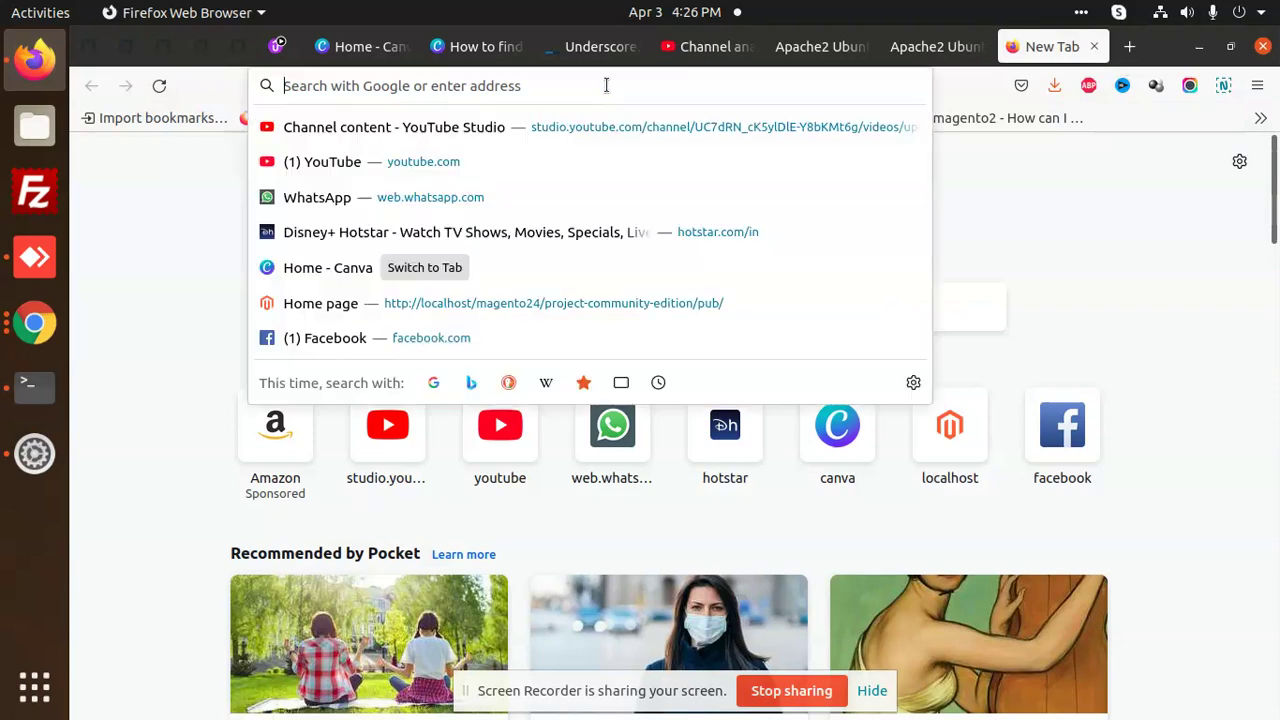
type("my ip")
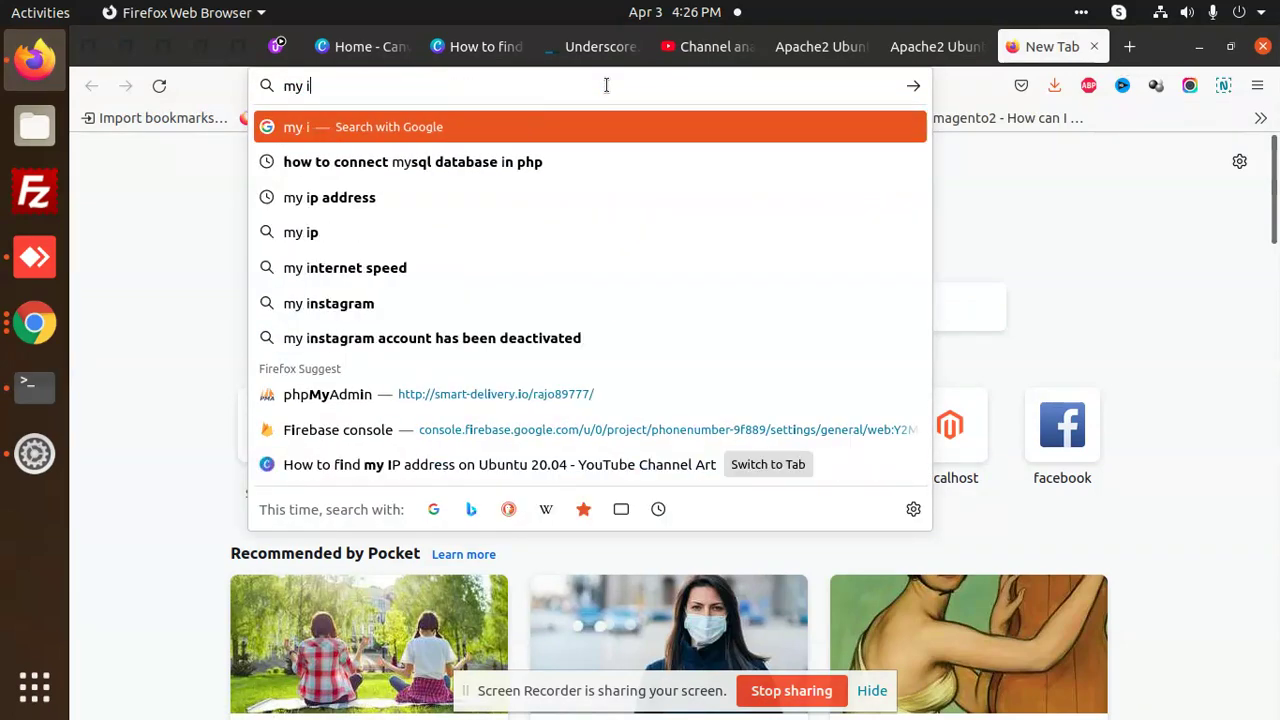
key("Return")
scroll(300, 394, "down", 2)
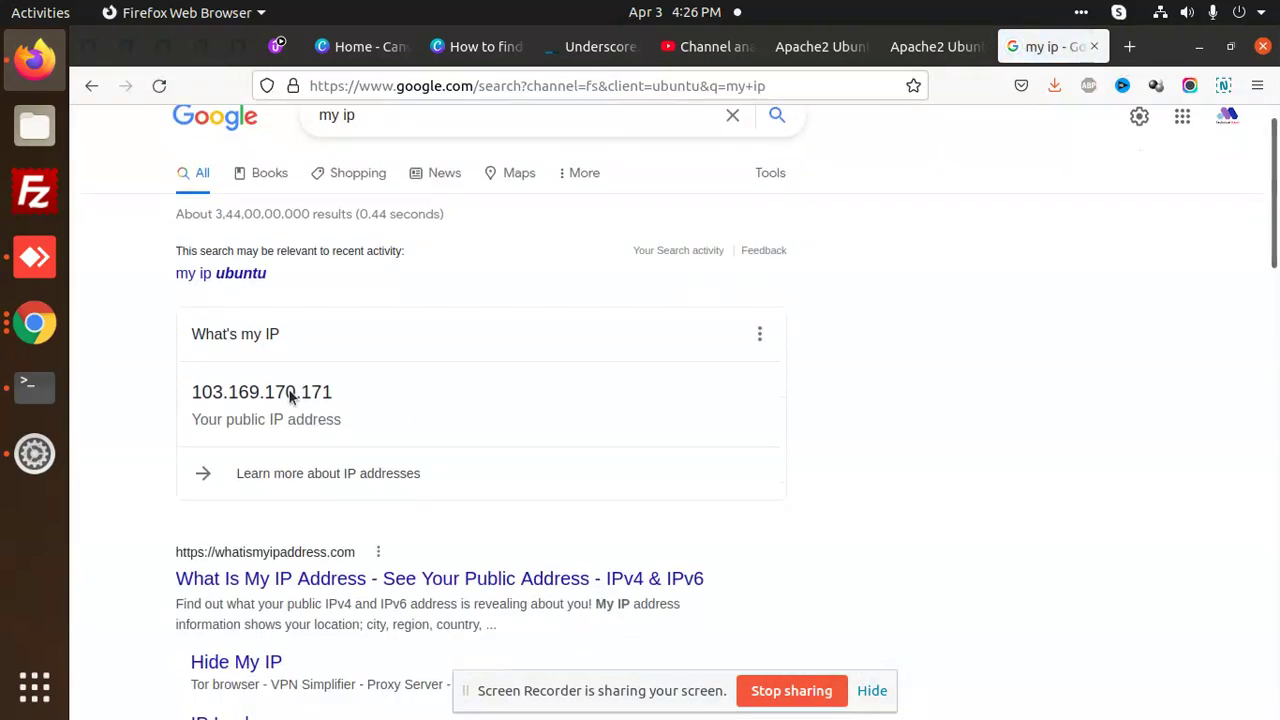
- Examine the public IP address in the "What's my IP" result by highlighting it
double_click(231, 318)
triple_click(300, 315)
double_click(287, 313)
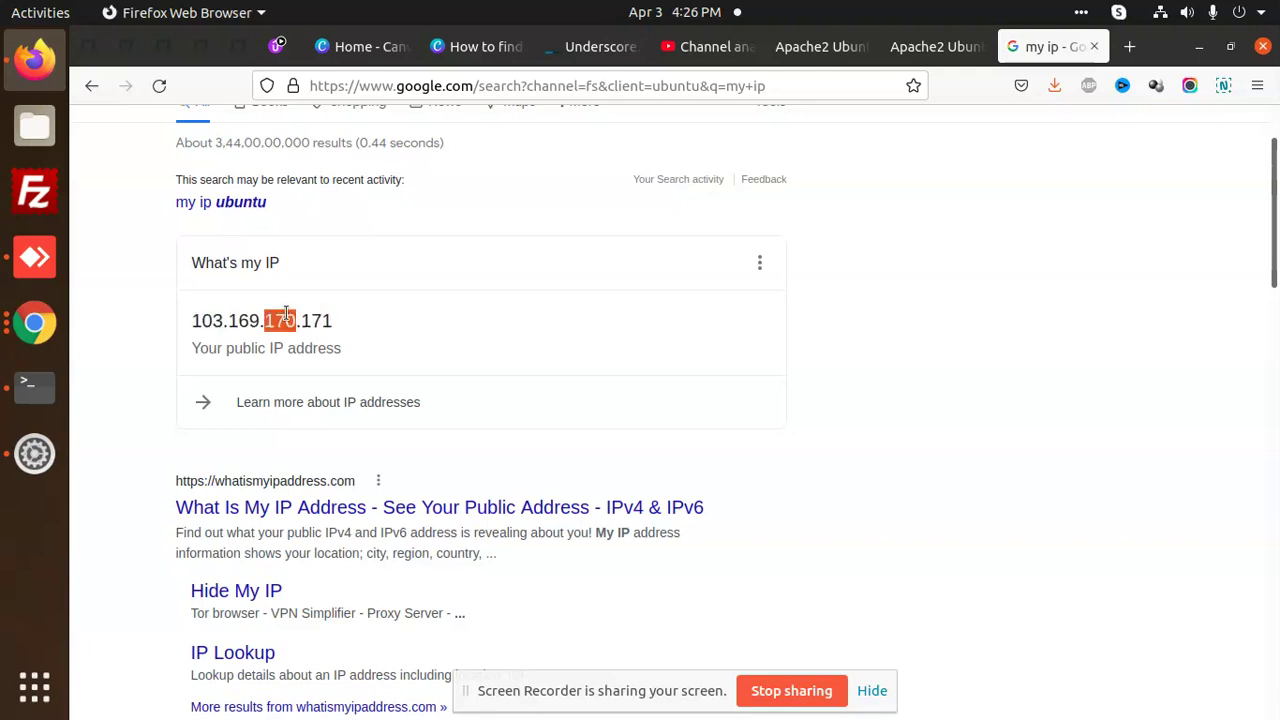
triple_click(287, 313)
scroll(396, 298, "up", 2)
scroll(183, 410, "down", 4)
scroll(343, 320, "up", 2)
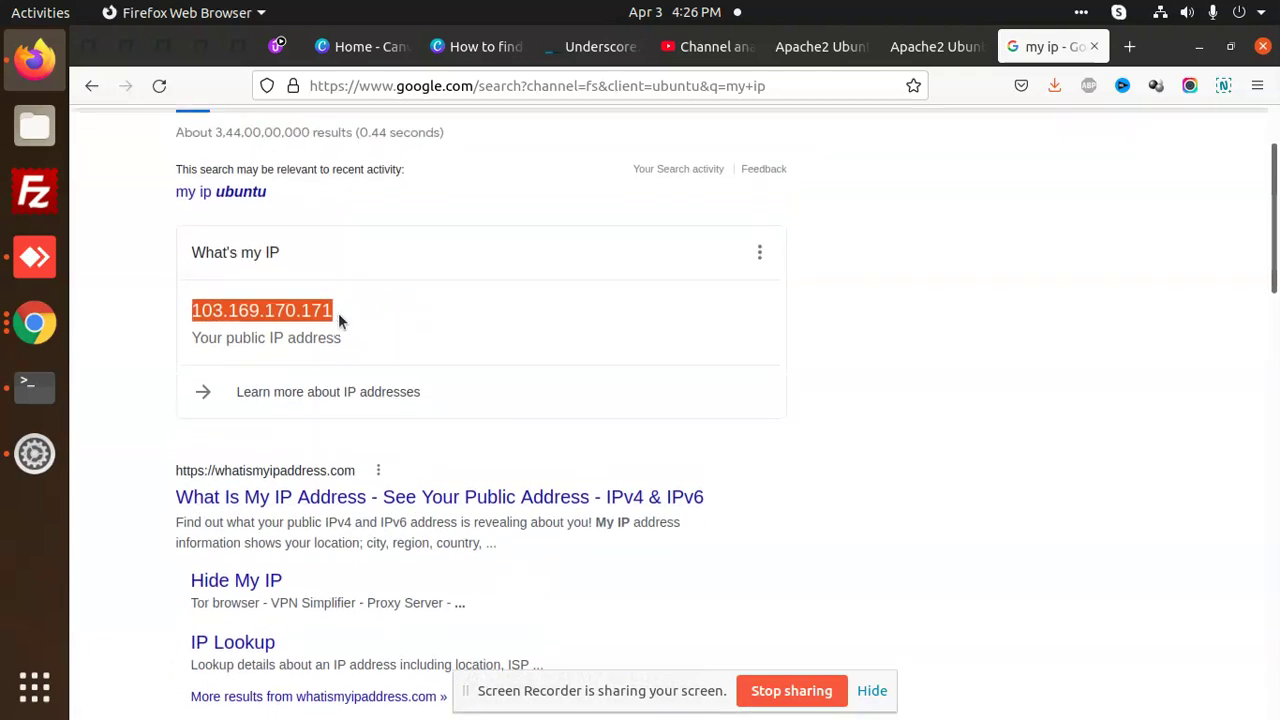
double_click(222, 320)
double_click(210, 320)
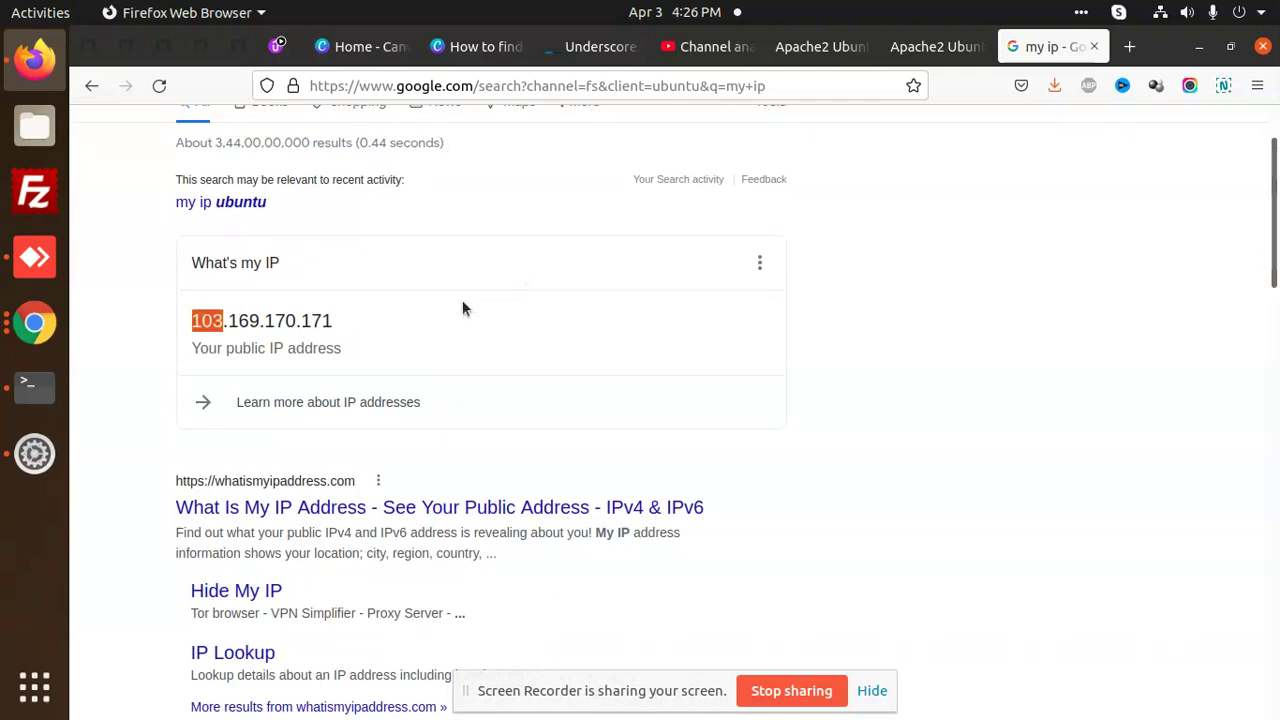
- Close the Google search tab, return to the Terminal, and move the screen-sharing notice clear of the ifconfig output
left_click(1094, 46)
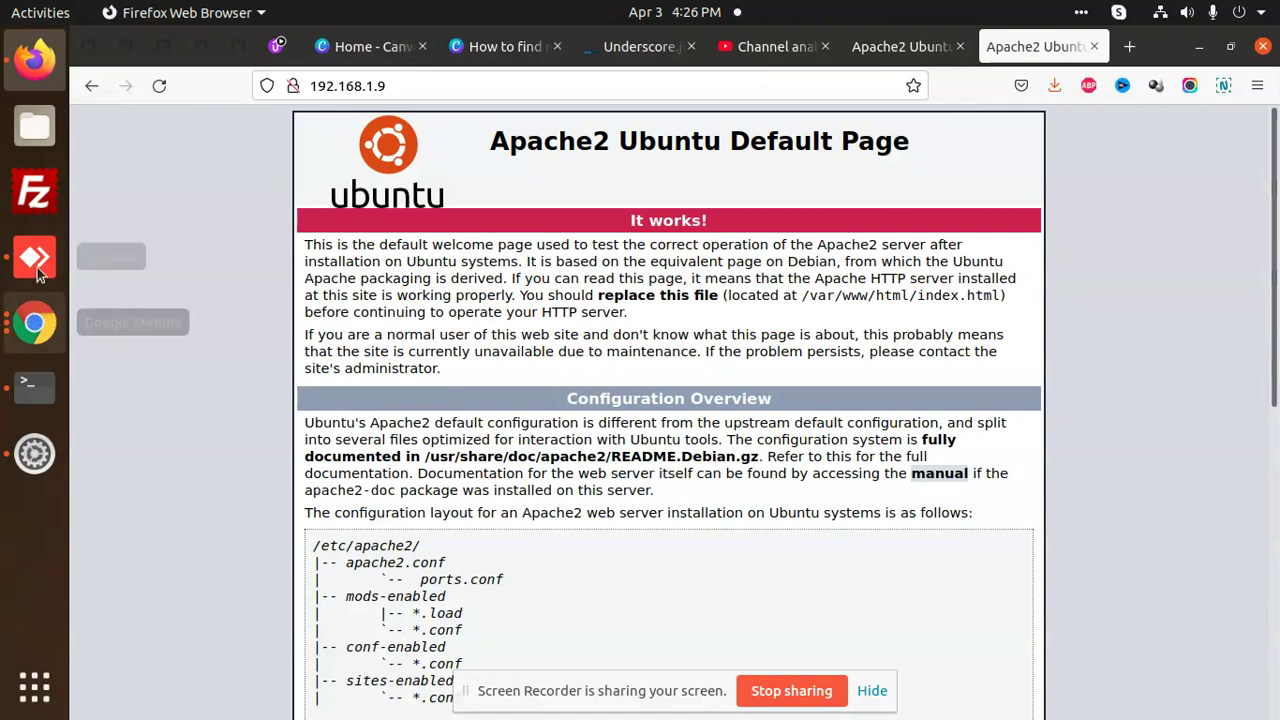
left_click(36, 402)
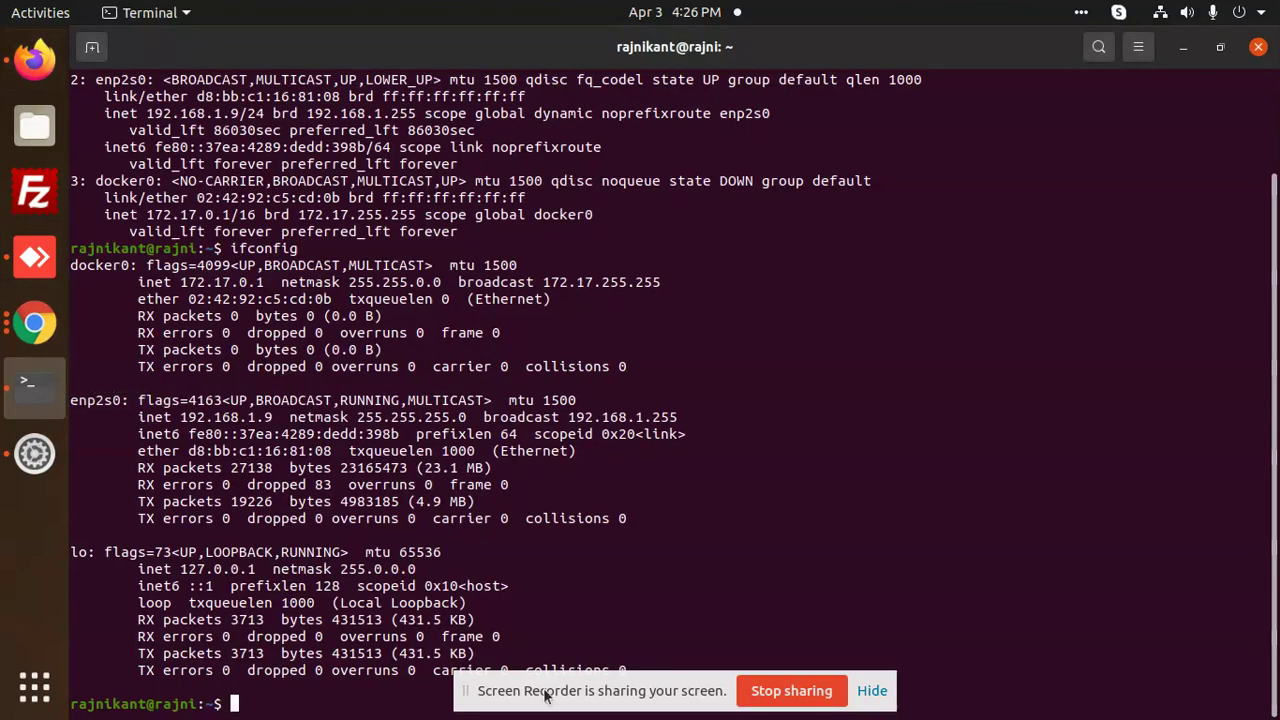
left_click_drag(545, 691, 895, 383)
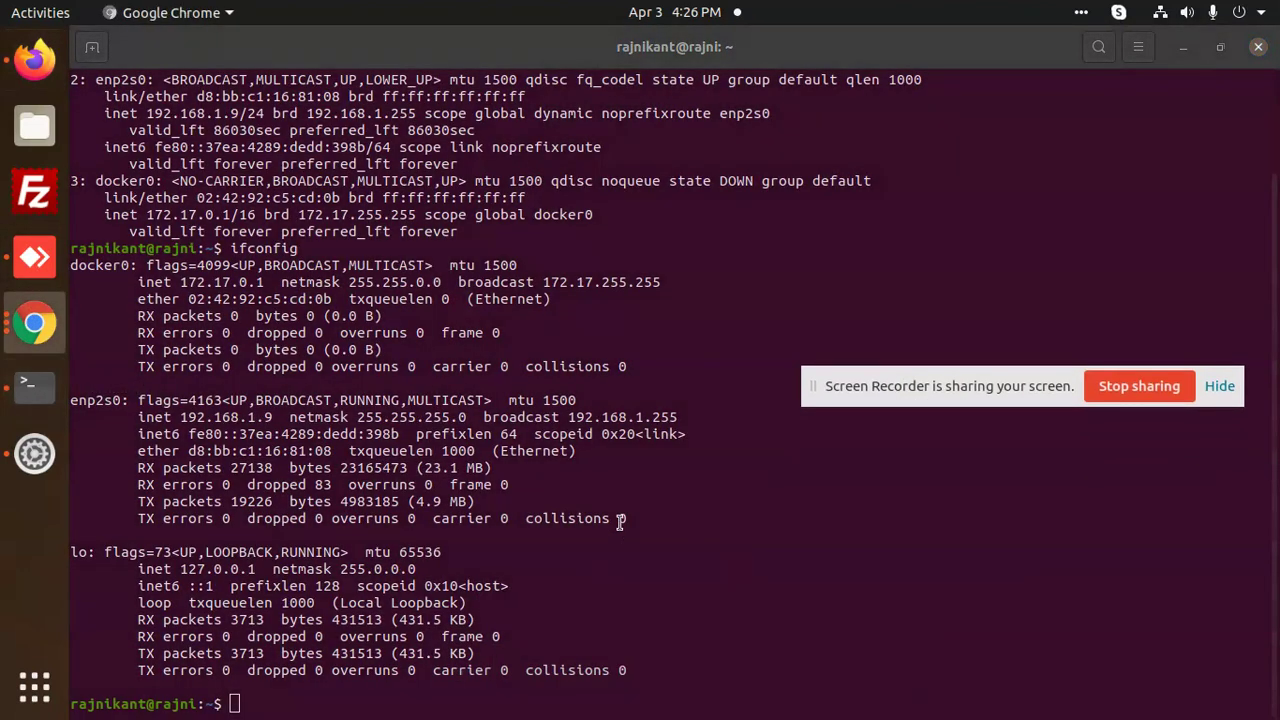